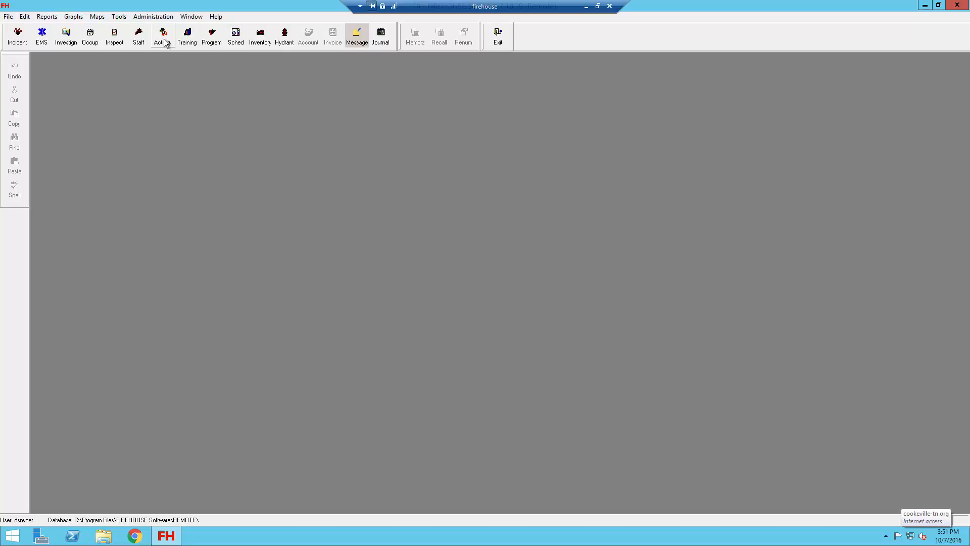
Create a new staff activity record dated 10/07/2016 with the Staff Activity code AED (AED Checks)
left_click(164, 36)
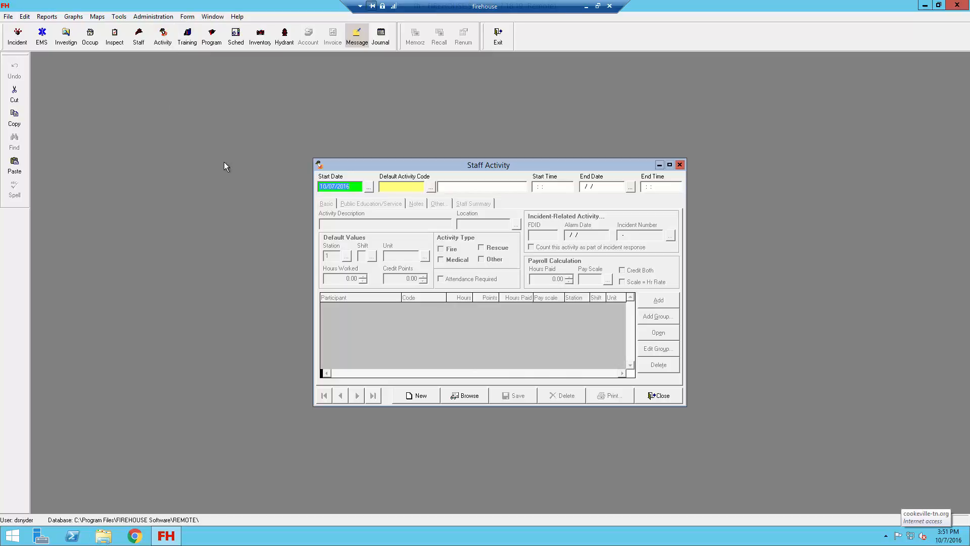
left_click(431, 188)
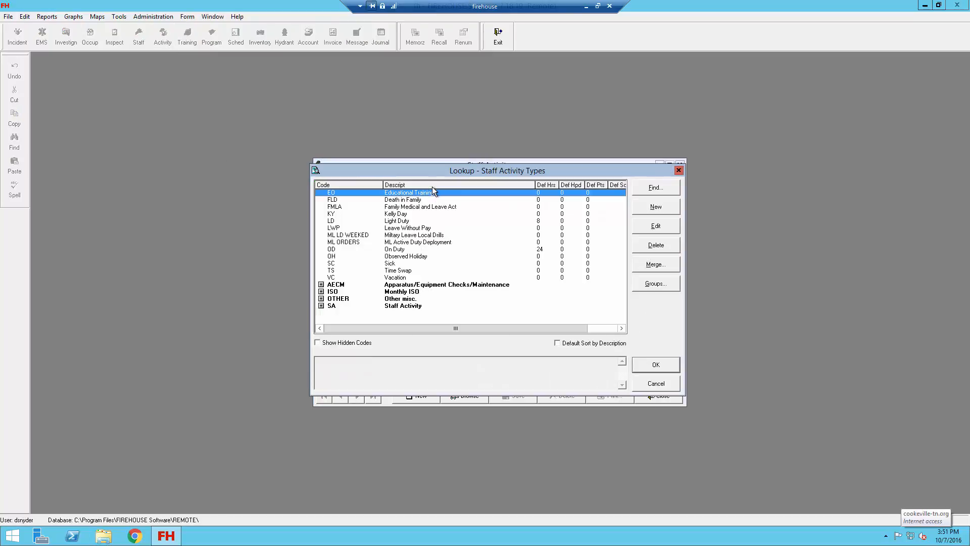
left_click(321, 306)
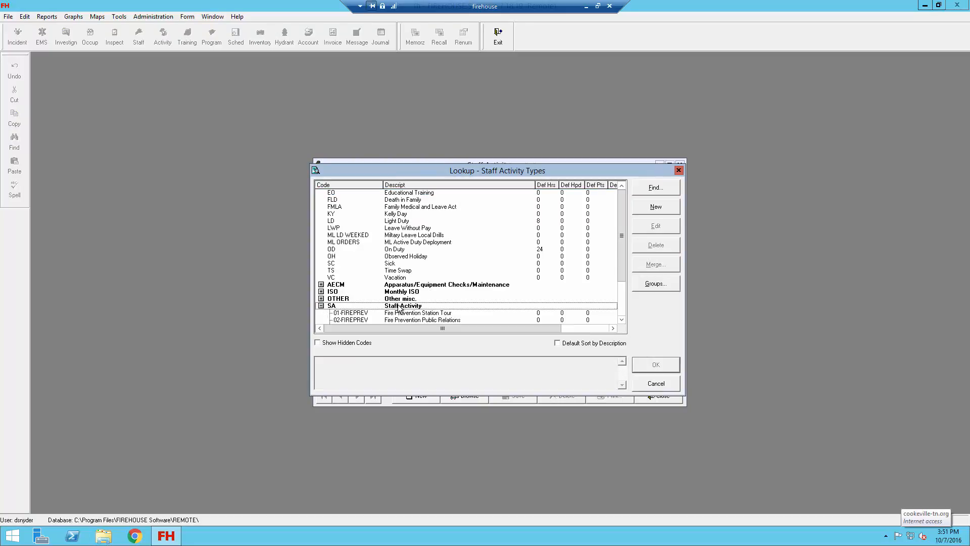
scroll(399, 309, "down", 1)
scroll(399, 309, "down", 2)
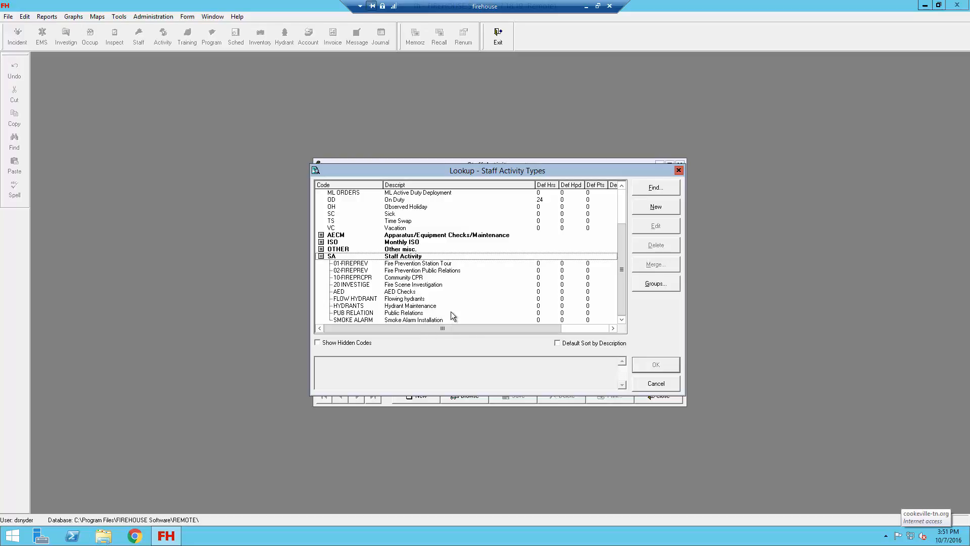
double_click(404, 292)
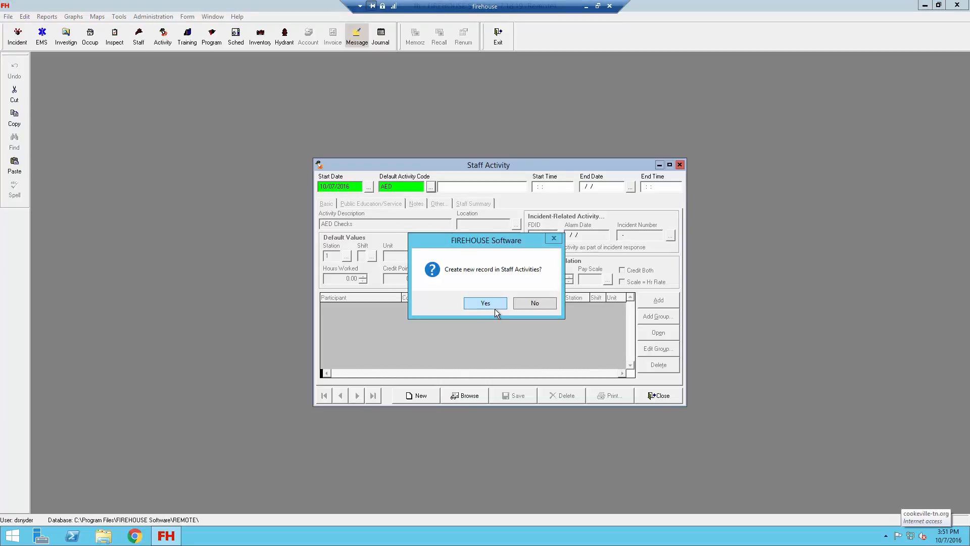
left_click(495, 305)
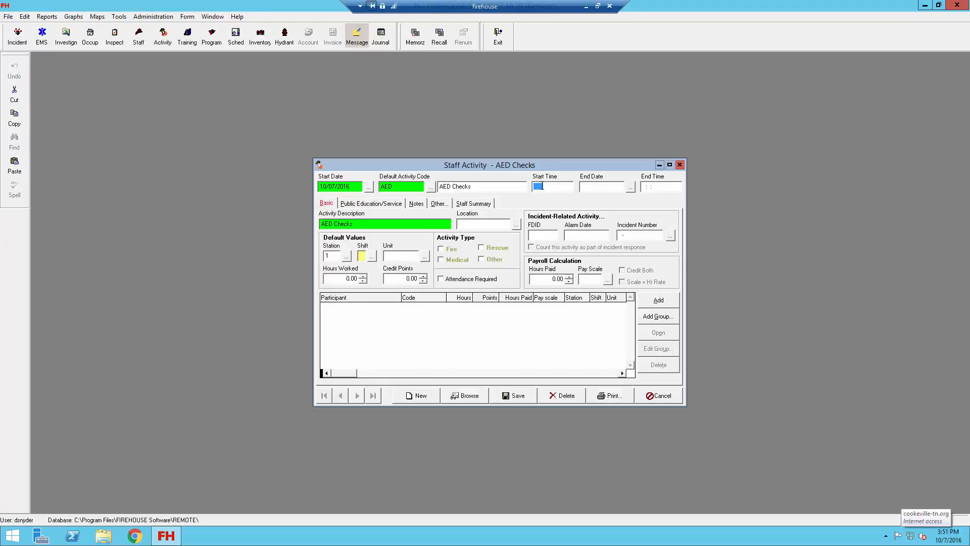
Set the activity's start time to 09:00, end date to 10/07/2016 and end time to 10:00
type("0900")
key("Tab")
type("10/07/16")
key("Tab")
type("1000")
key("Tab")
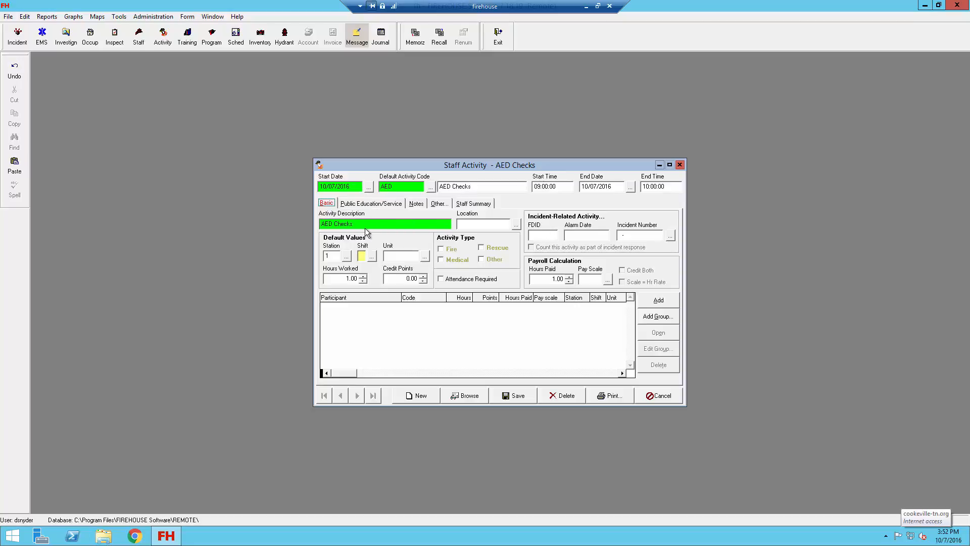
Set the activity's location to FIELD (Off site) and its default shift to C
left_click(515, 223)
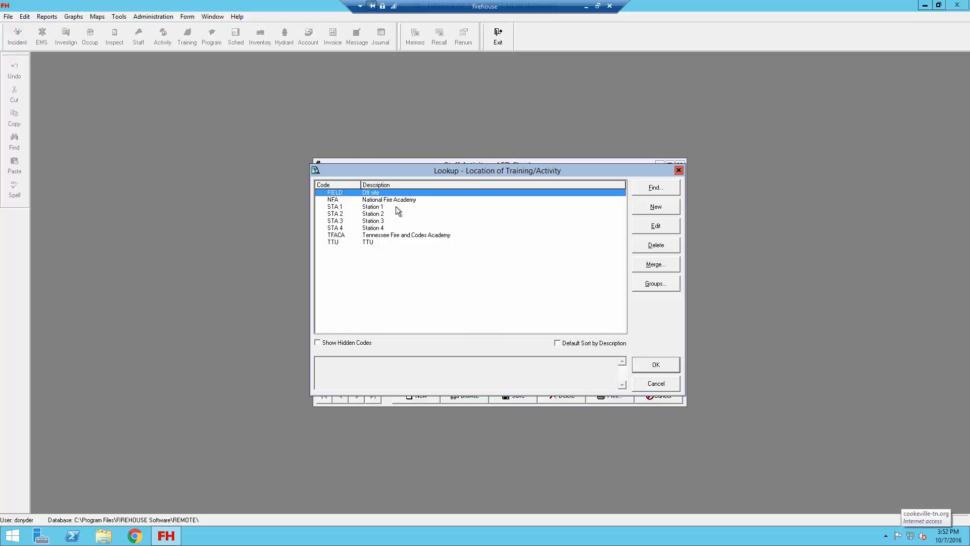
double_click(388, 194)
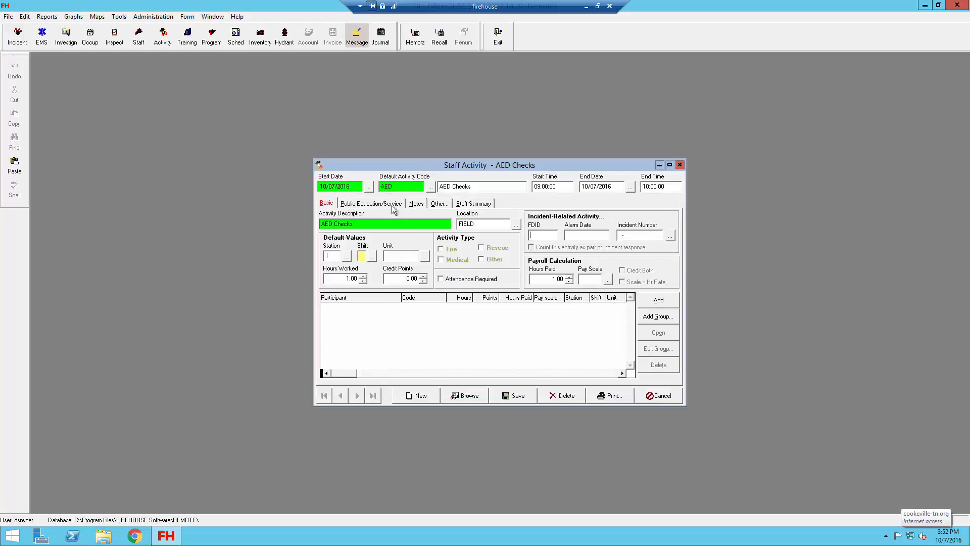
left_click(370, 257)
double_click(363, 206)
Set the default unit to RESQ 1 from the Station 1 apparatus and mark the activity type as Fire
left_click(425, 257)
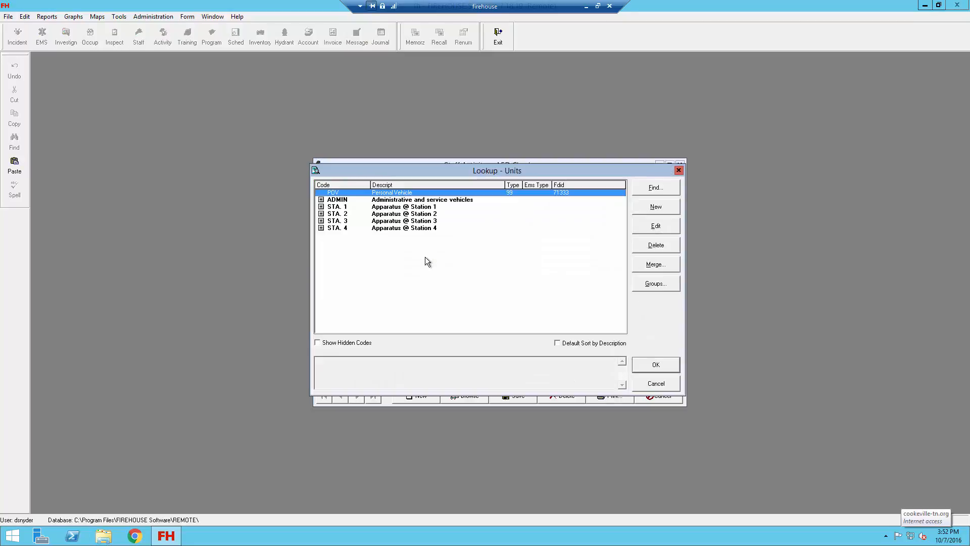
left_click(320, 206)
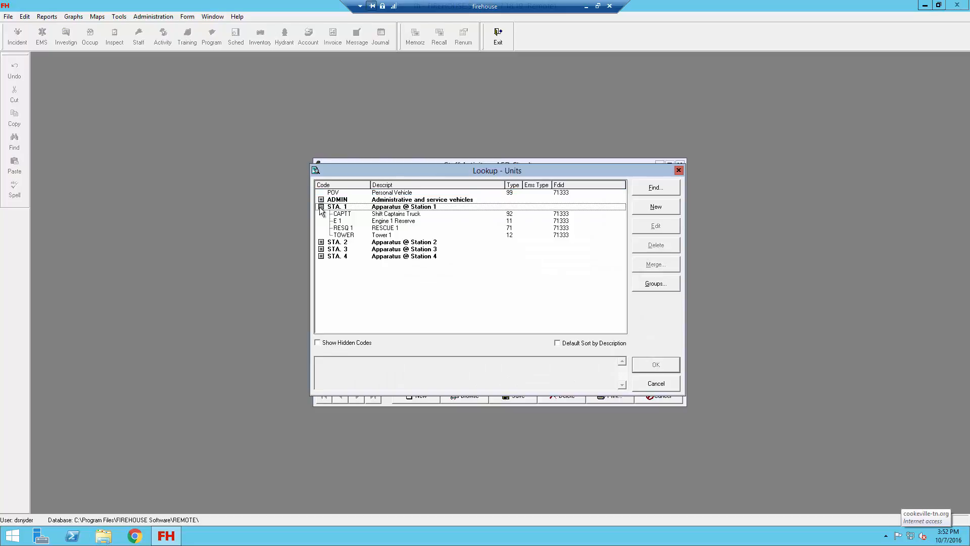
double_click(340, 228)
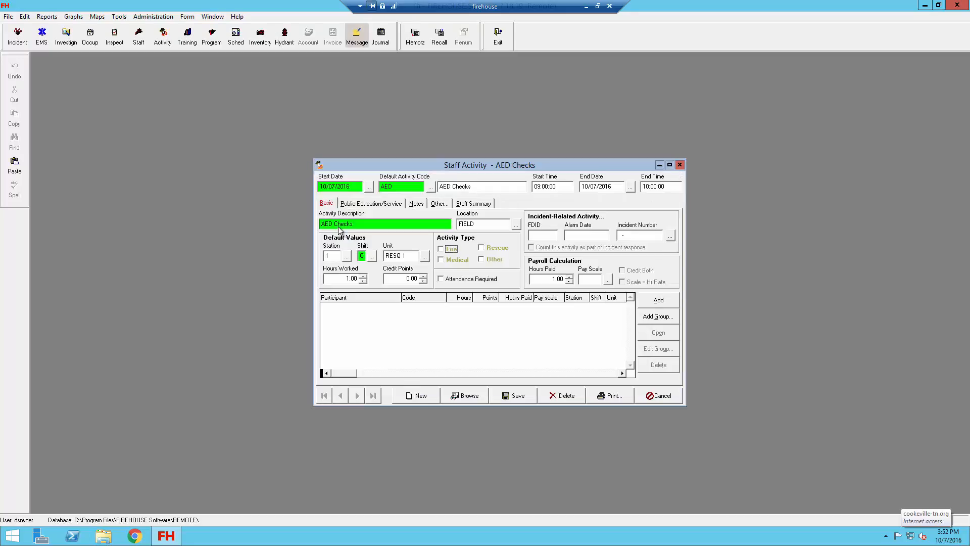
left_click(442, 250)
Add the scheduled staff as a participant group from Scheduling, keeping the default values
left_click(667, 323)
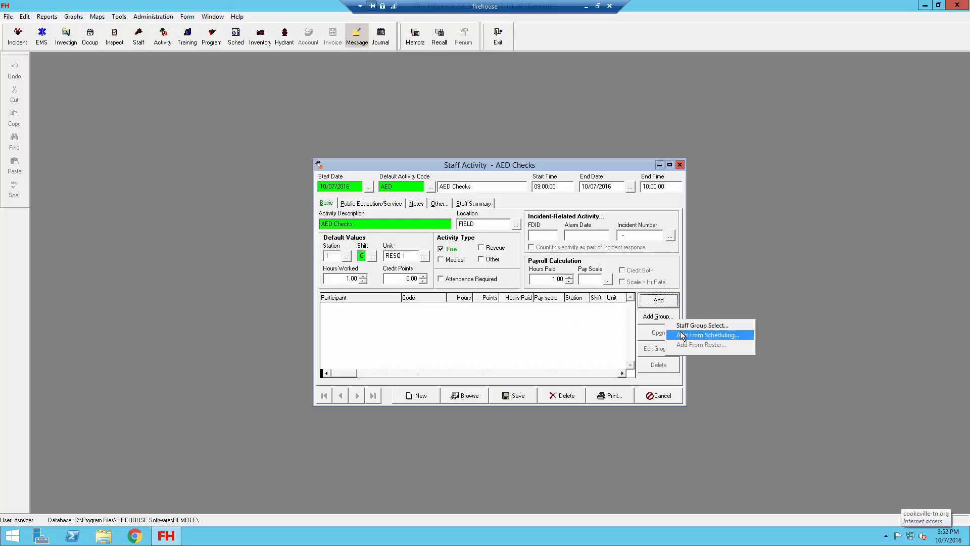
left_click(682, 335)
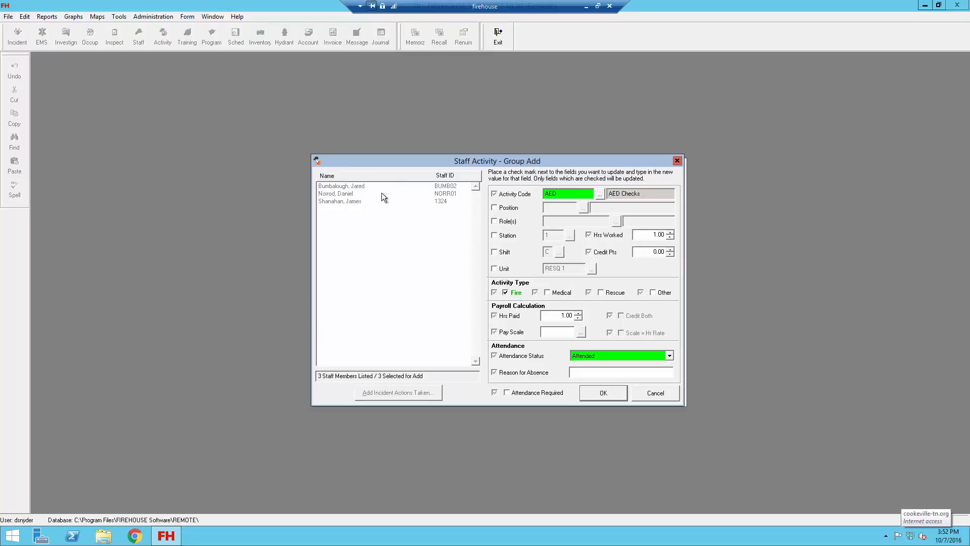
left_click(626, 396)
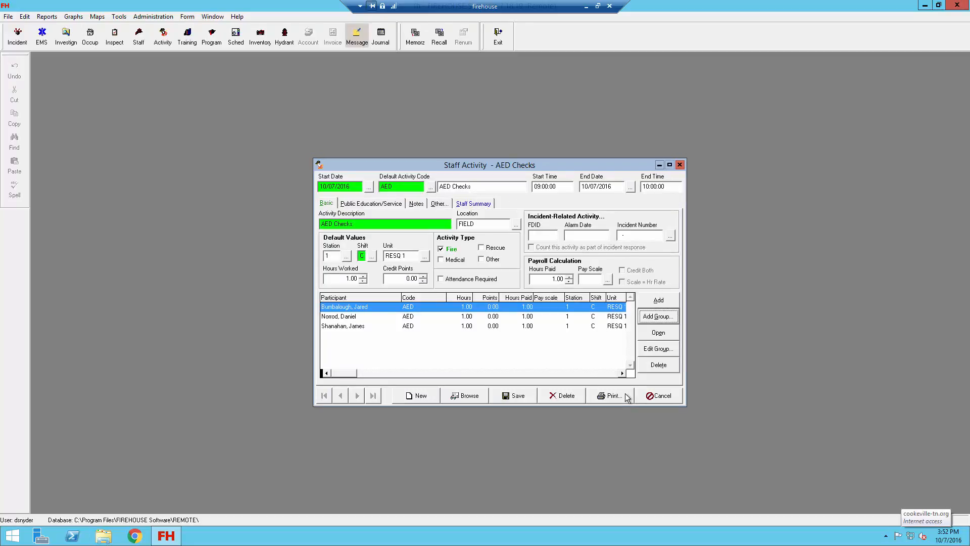
Link the activity to the occupancy Automation Tool Company (AUTO01) in its Public Education/Service details
left_click(378, 204)
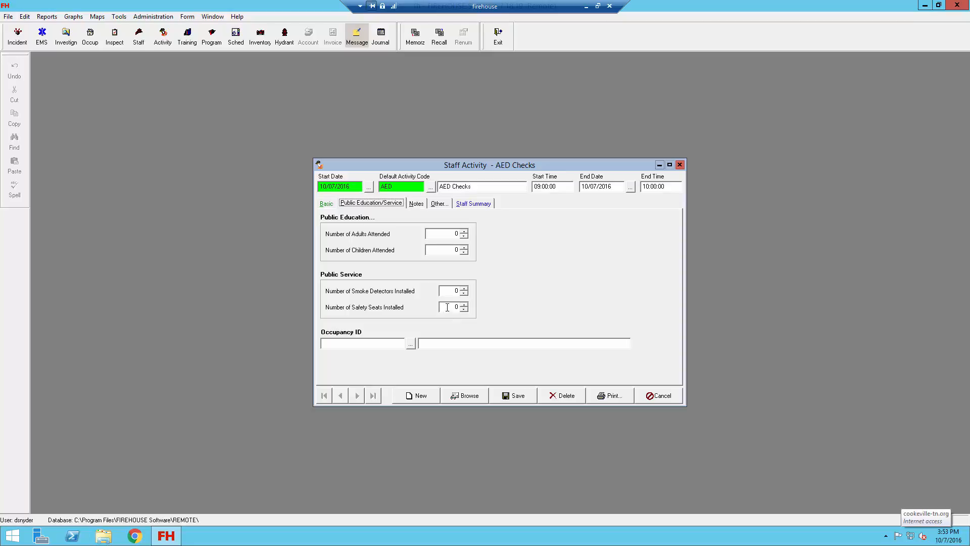
left_click(411, 347)
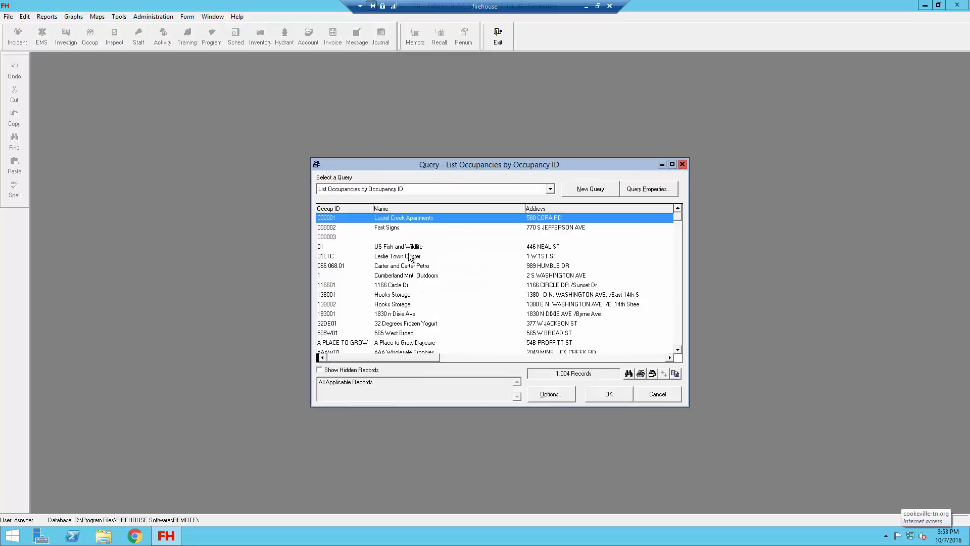
scroll(410, 257, "down", 2)
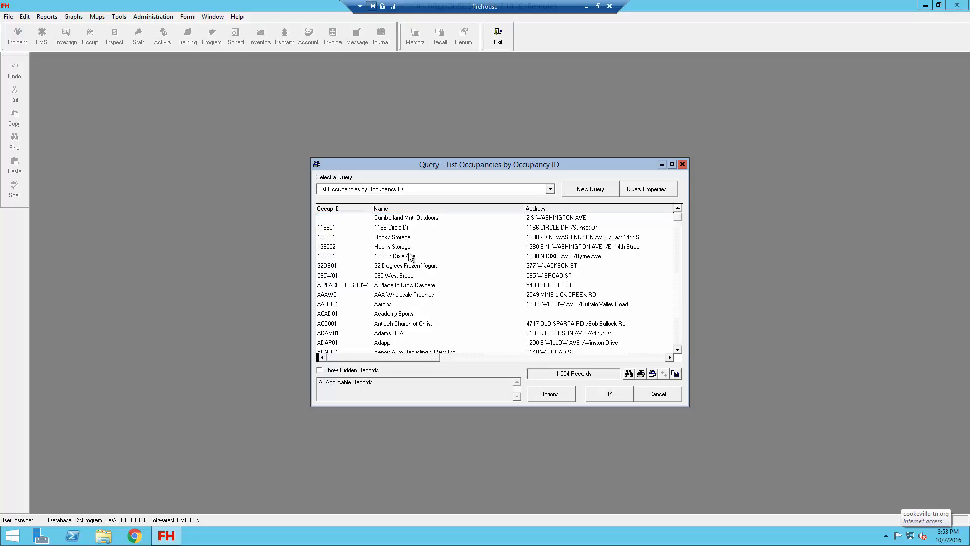
scroll(410, 257, "down", 5)
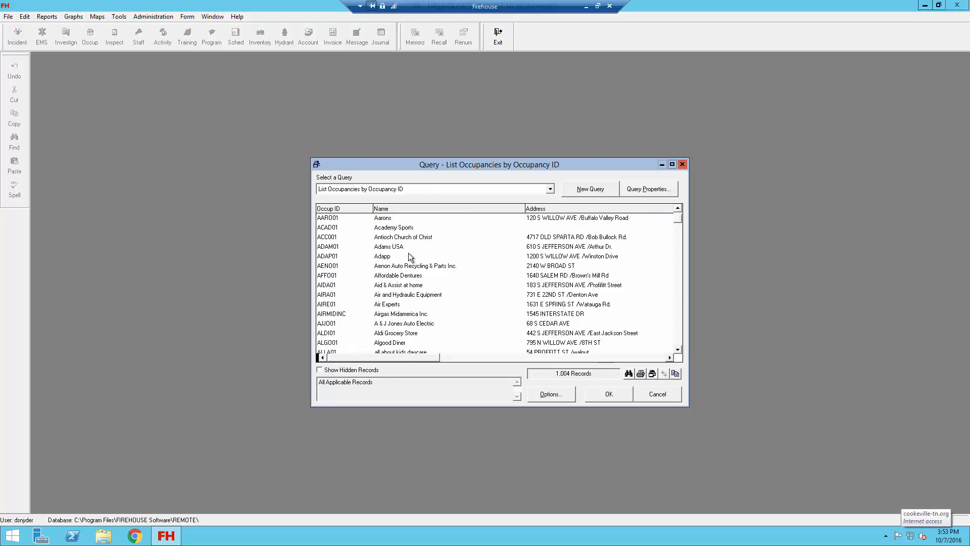
scroll(411, 257, "down", 3)
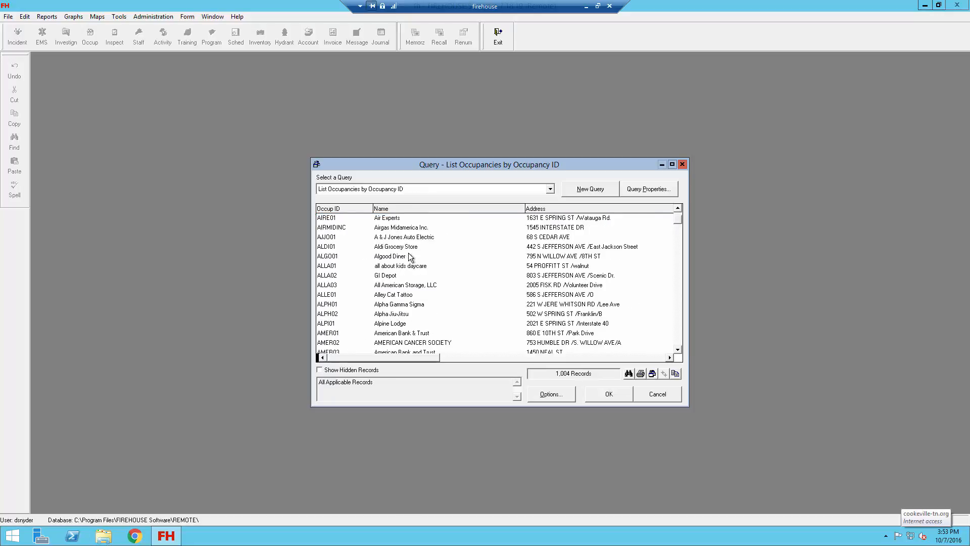
scroll(411, 257, "down", 3)
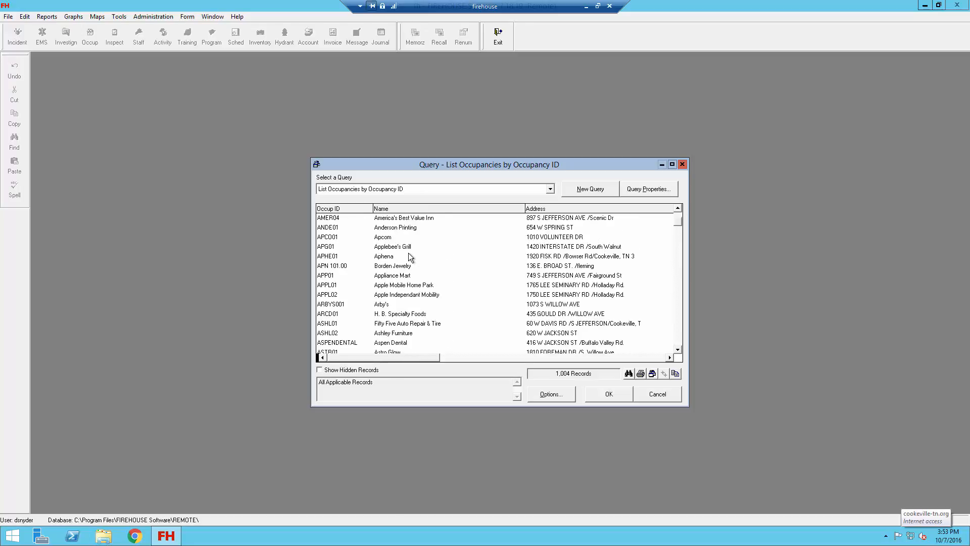
scroll(409, 254, "down", 2)
scroll(410, 257, "down", 1)
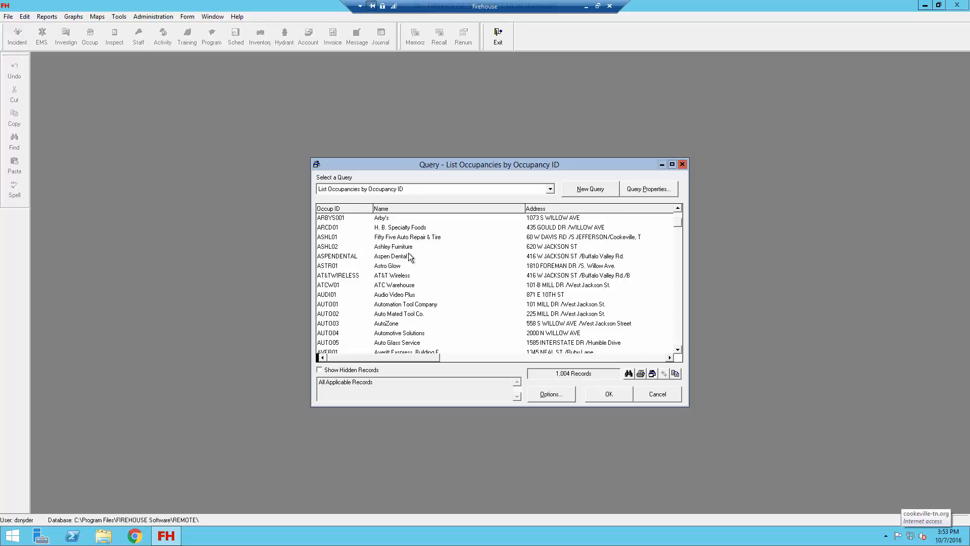
scroll(410, 256, "down", 1)
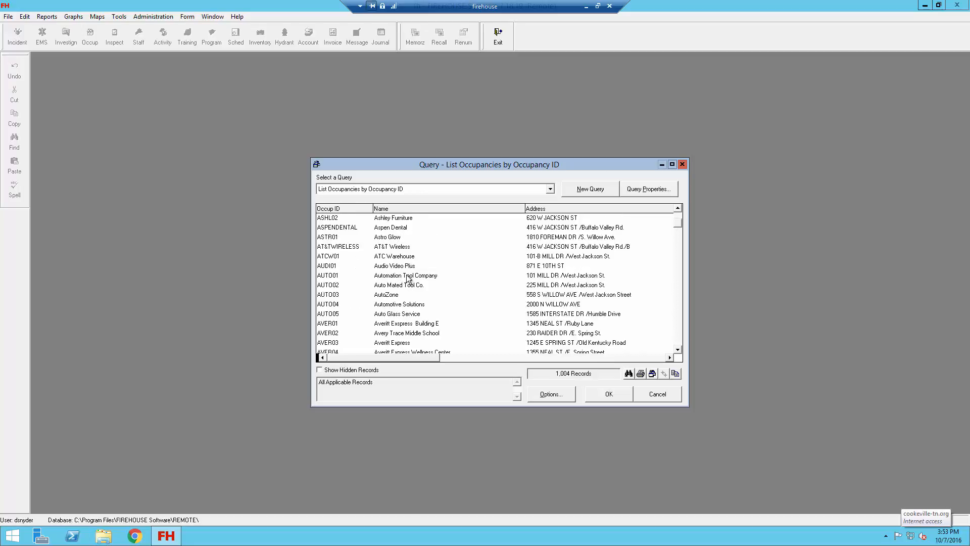
left_click(407, 276)
double_click(408, 276)
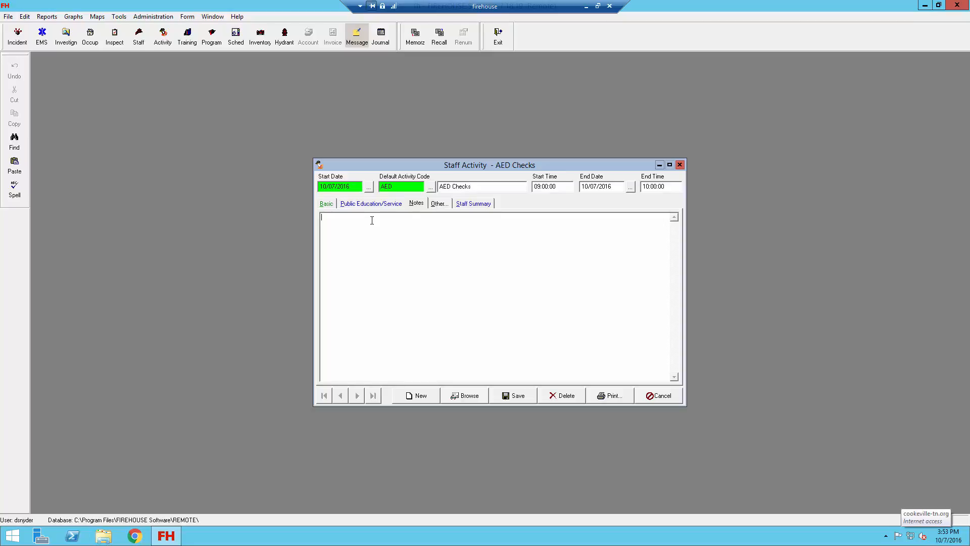
Write the note "Inspected AED units at the stated occupancy." and add a user date/time stamp below it
type("Inspected AED units at the stated occupancy.")
right_click(372, 225)
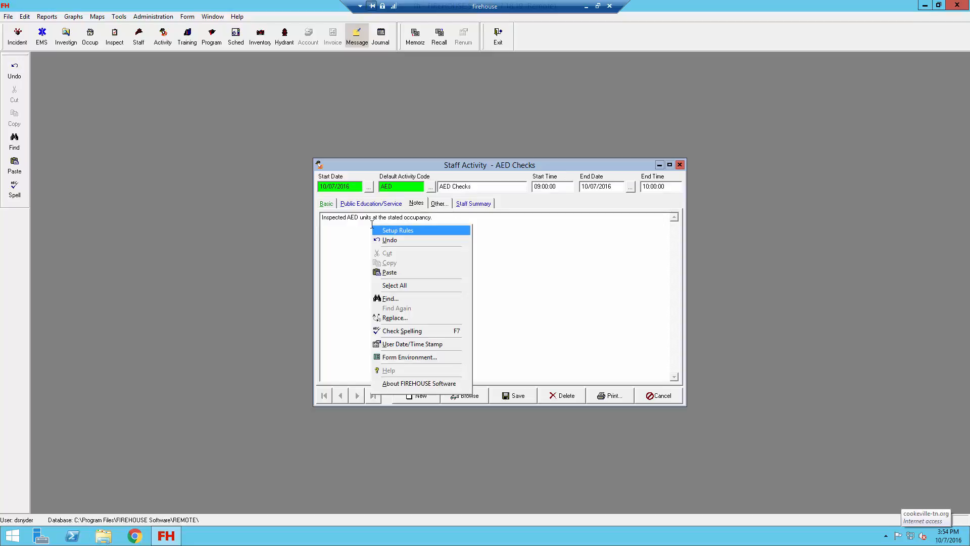
left_click(395, 345)
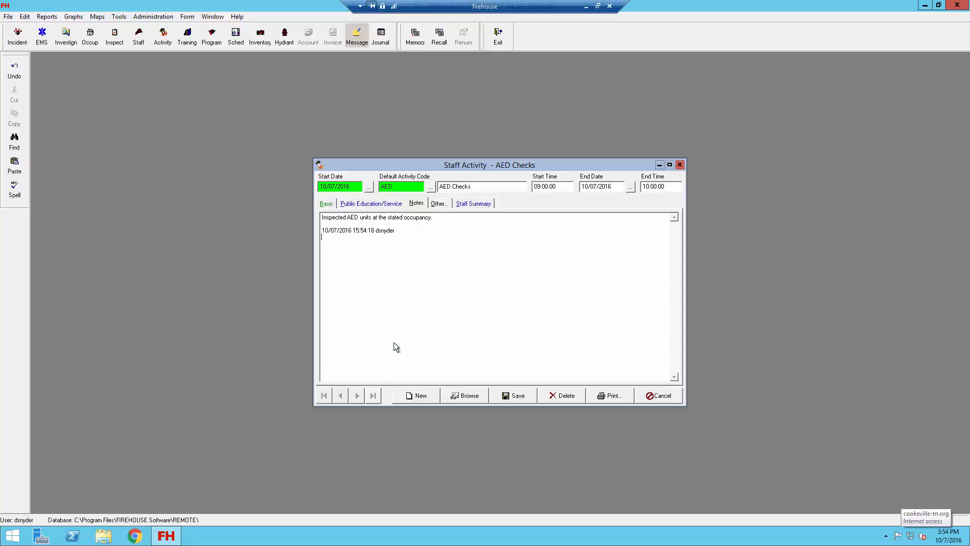
Check the record's other options and staff summary, then save it, ignoring the spell-check flag on the username, and close the form
left_click(443, 203)
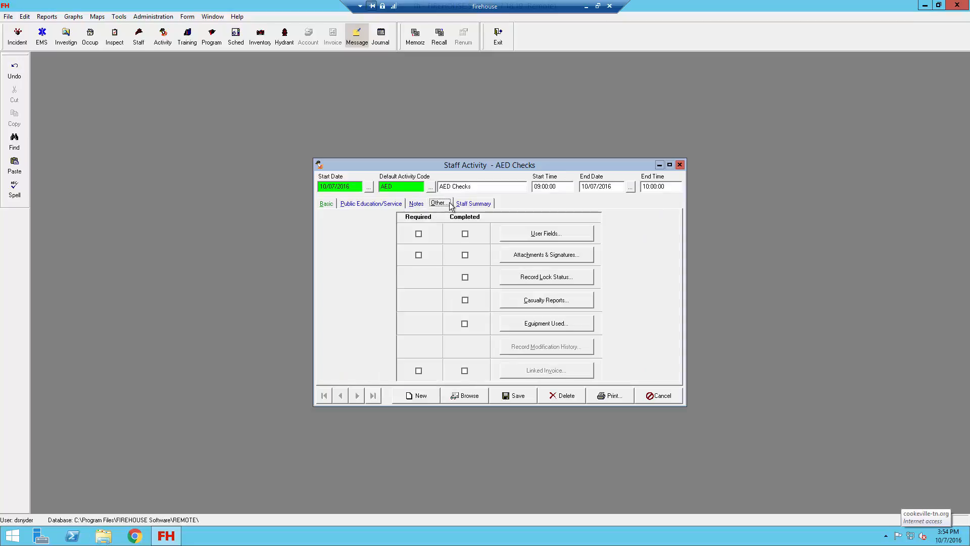
left_click(465, 205)
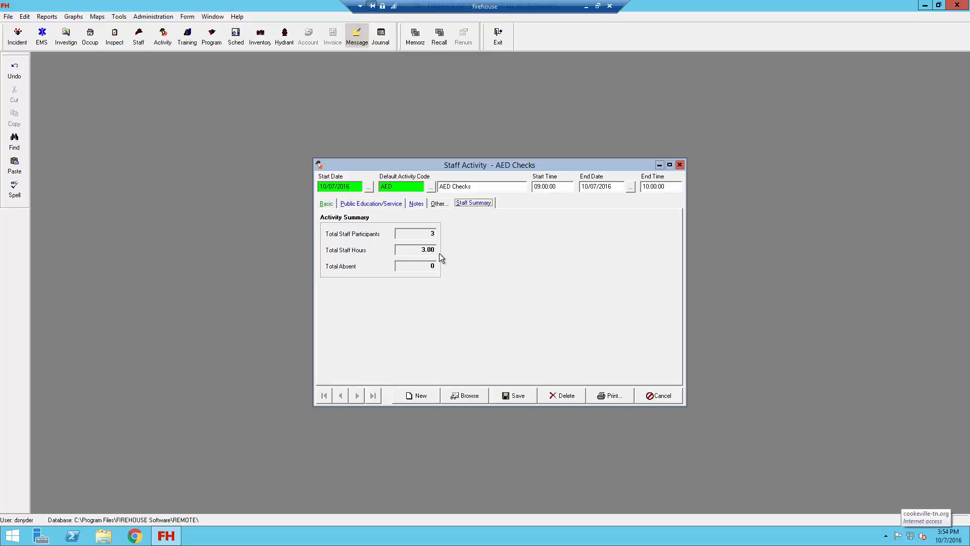
left_click(509, 397)
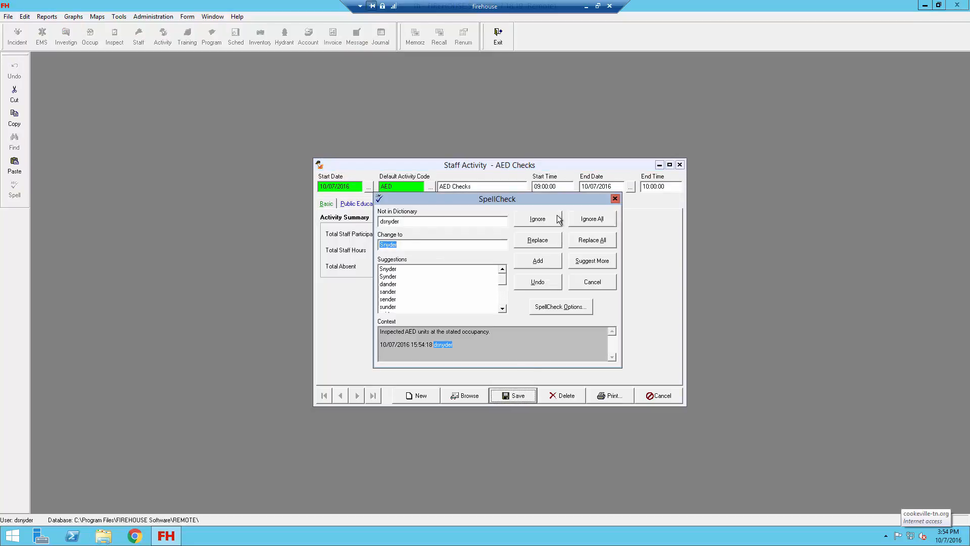
left_click(558, 218)
left_click(655, 396)
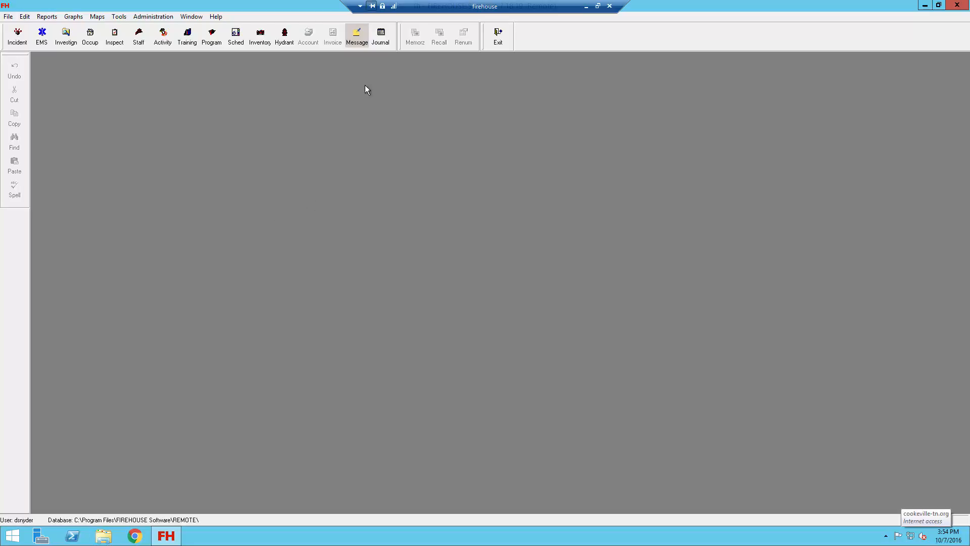
Verify the AED Checks entry in the Department Journal with non-incident activities shown, open its record, and close both
left_click(382, 44)
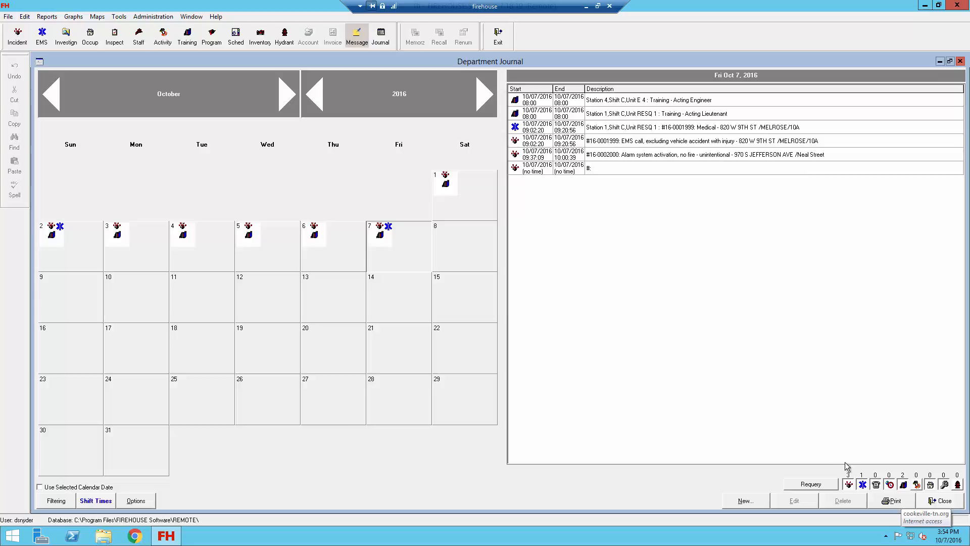
left_click(917, 486)
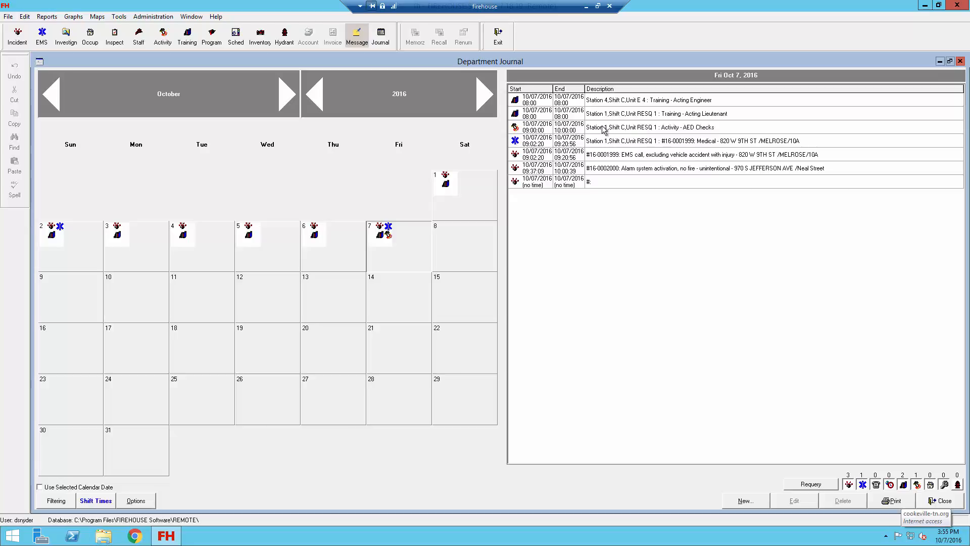
left_click(673, 126)
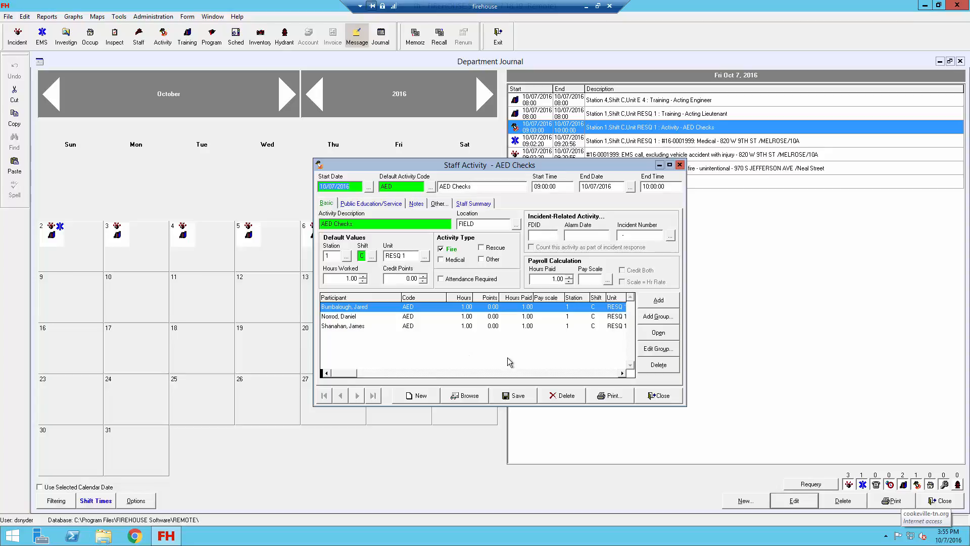
left_click(658, 397)
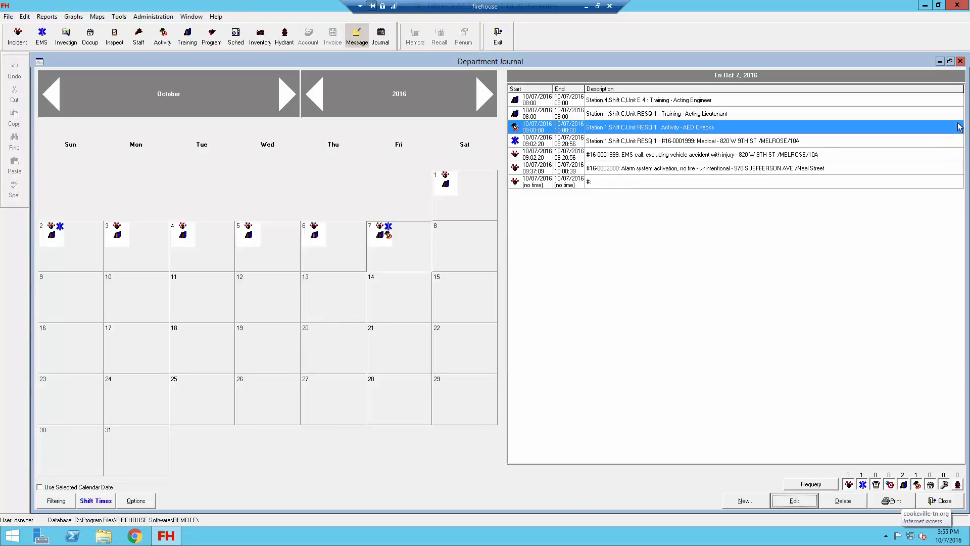
left_click(960, 62)
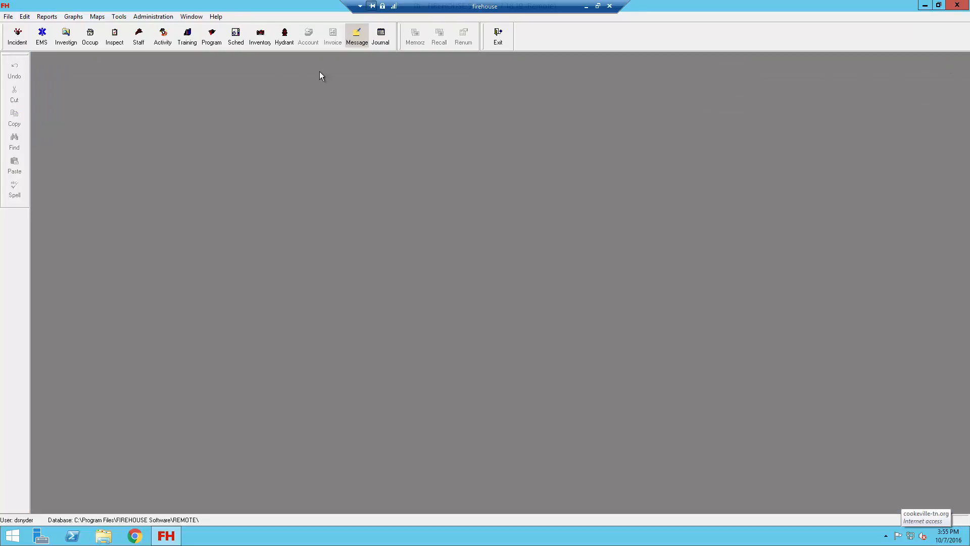
Open a blank staff activity form and review the codes of the Staff Activity (SA) group in the activity type lookup
left_click(165, 40)
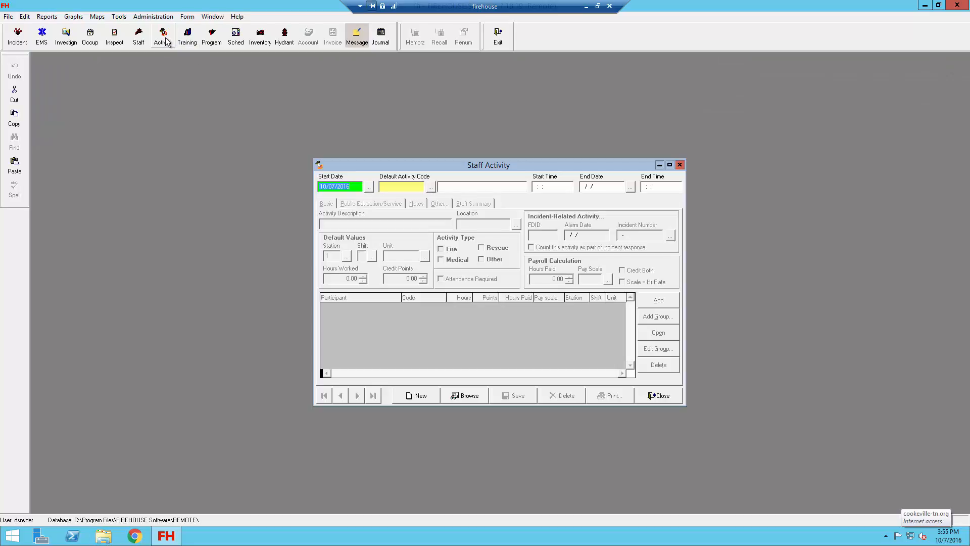
left_click(430, 188)
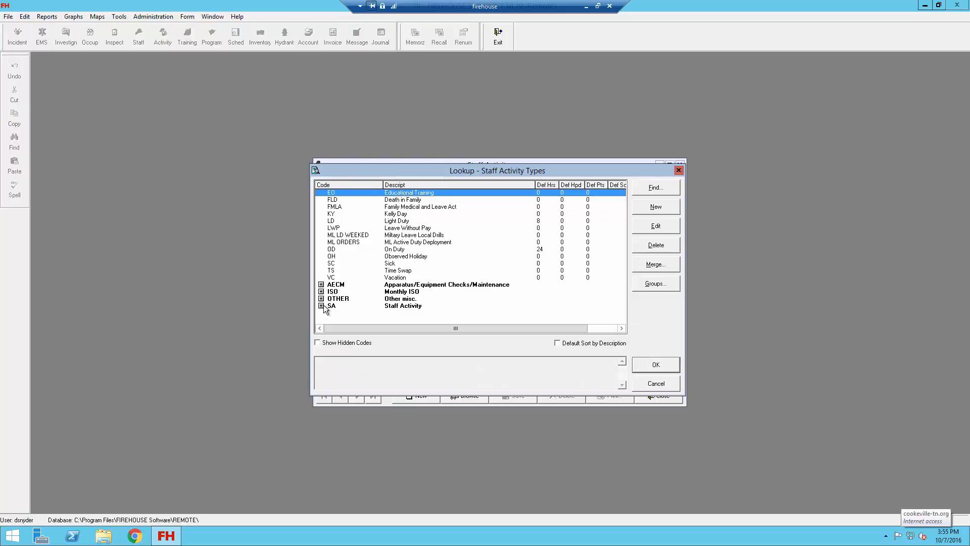
left_click(321, 305)
scroll(383, 320, "down", 1)
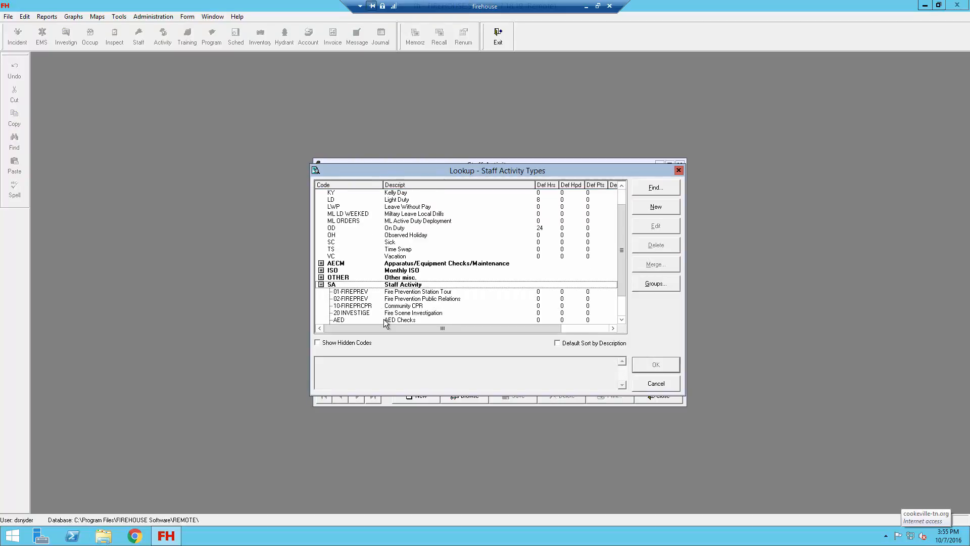
scroll(384, 319, "down", 2)
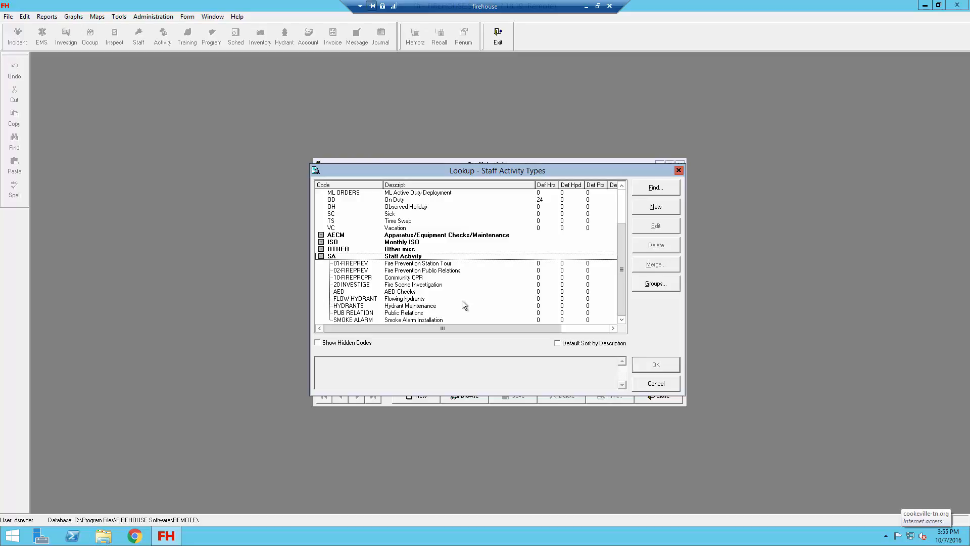
key("alt")
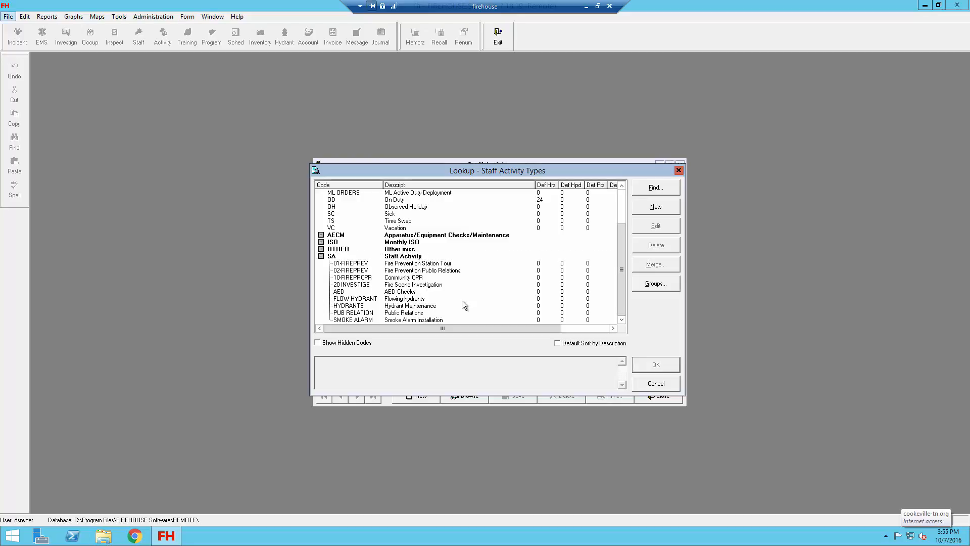